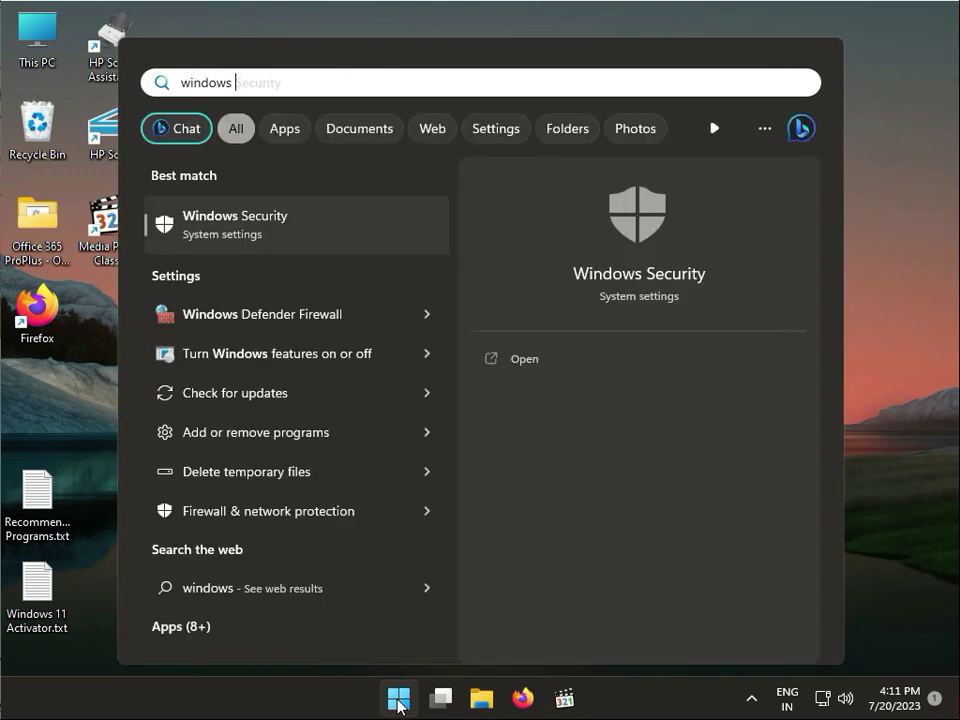
# Step: Open the scan options of Virus & threat protection in Windows Security
pyautogui.click(302, 205)
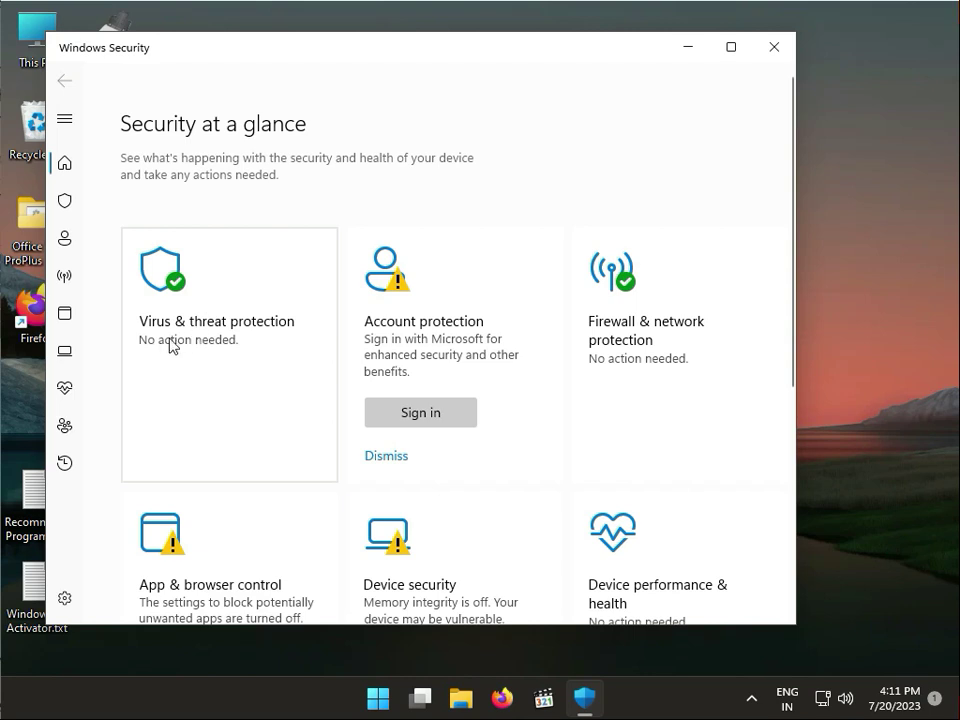
pyautogui.click(225, 273)
pyautogui.click(176, 403)
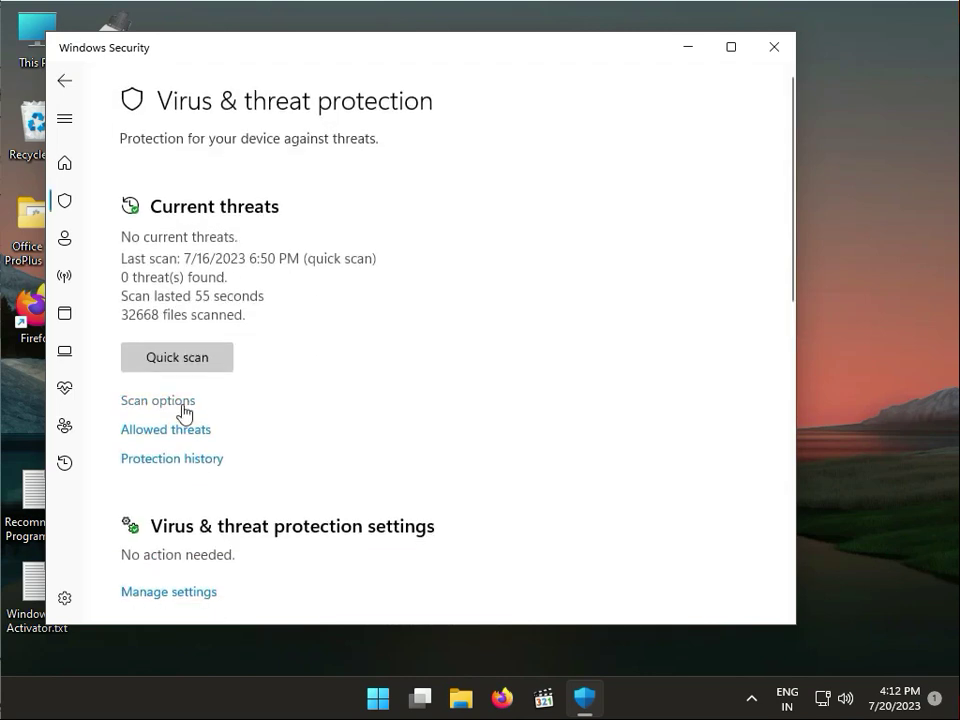
# Step: Start a Full scan of the computer and close the Windows Security window
pyautogui.click(175, 463)
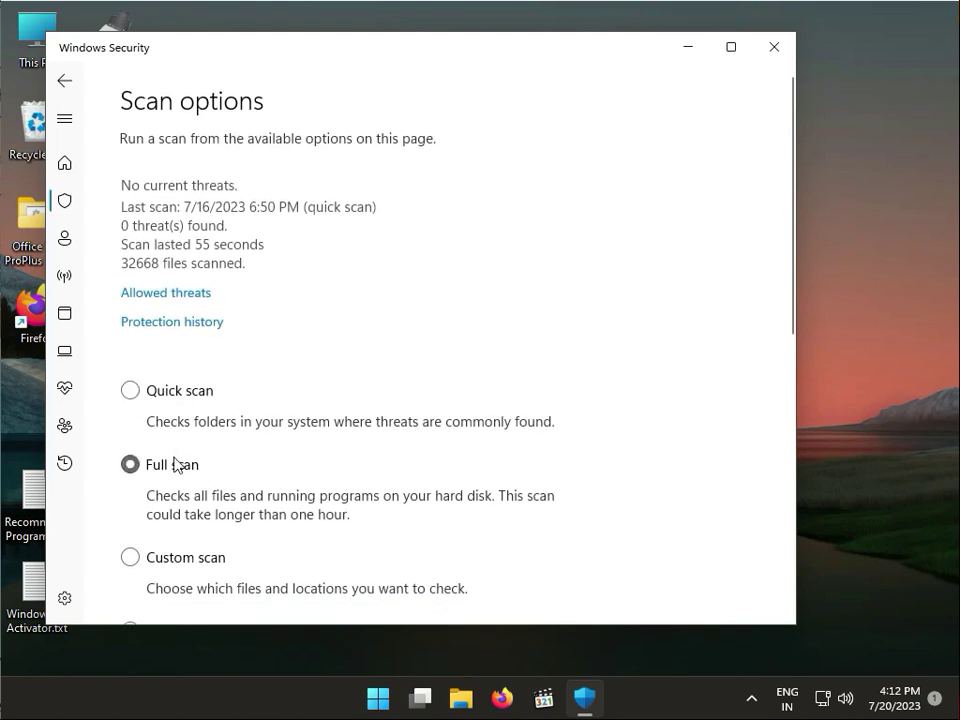
pyautogui.scroll(-5, 328, 450)
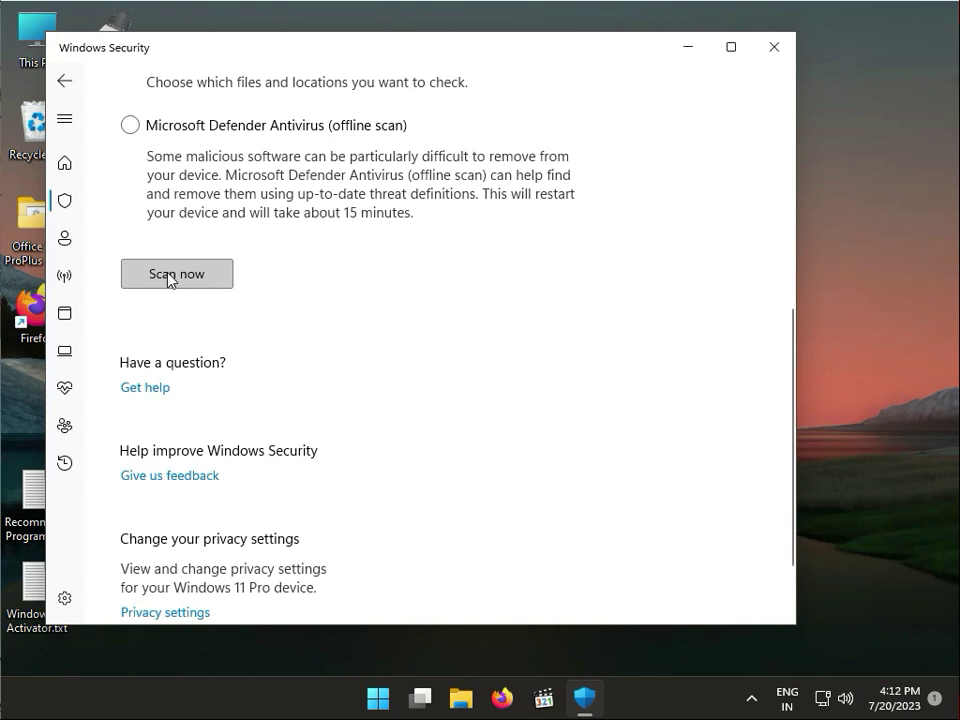
pyautogui.click(168, 276)
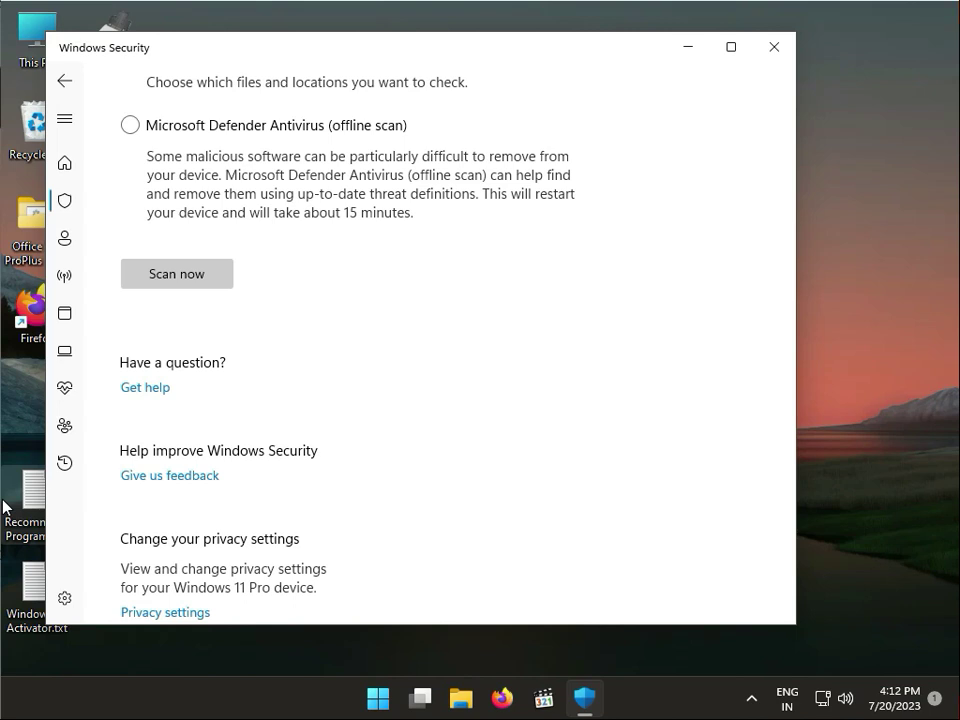
pyautogui.click(779, 55)
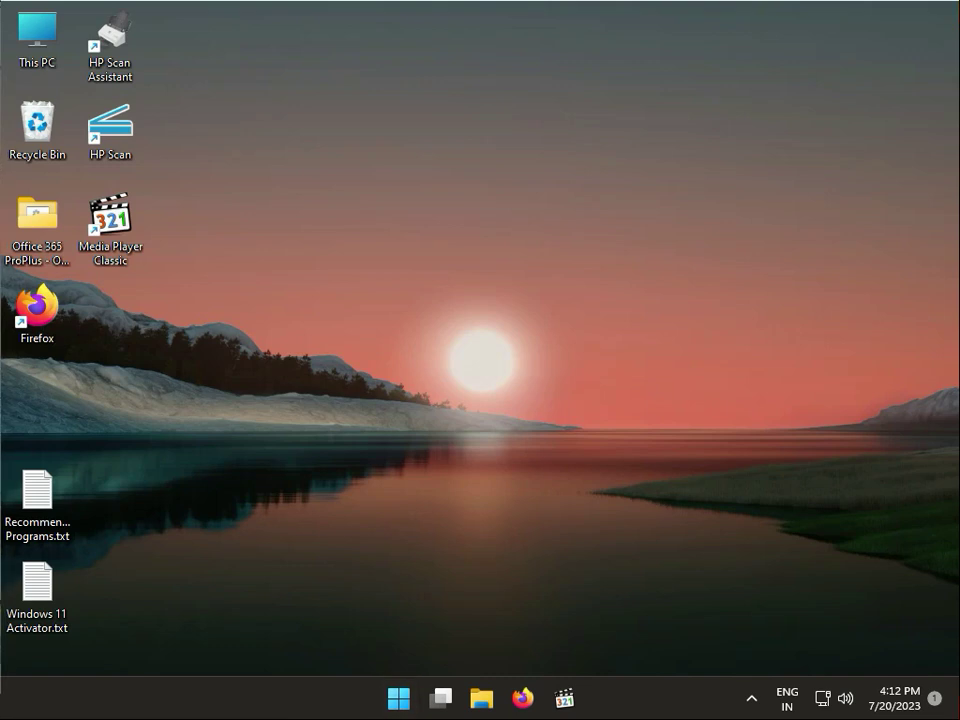
# Step: Search for "device man" and open Device Manager
pyautogui.click(398, 700)
pyautogui.write('de')
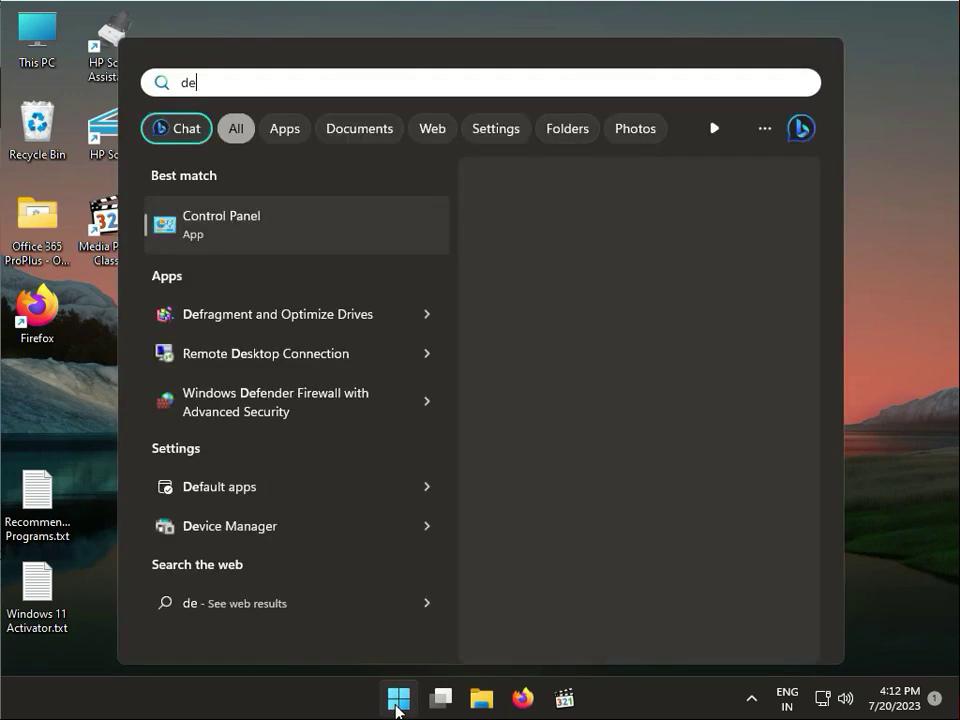
pyautogui.write('vice m')
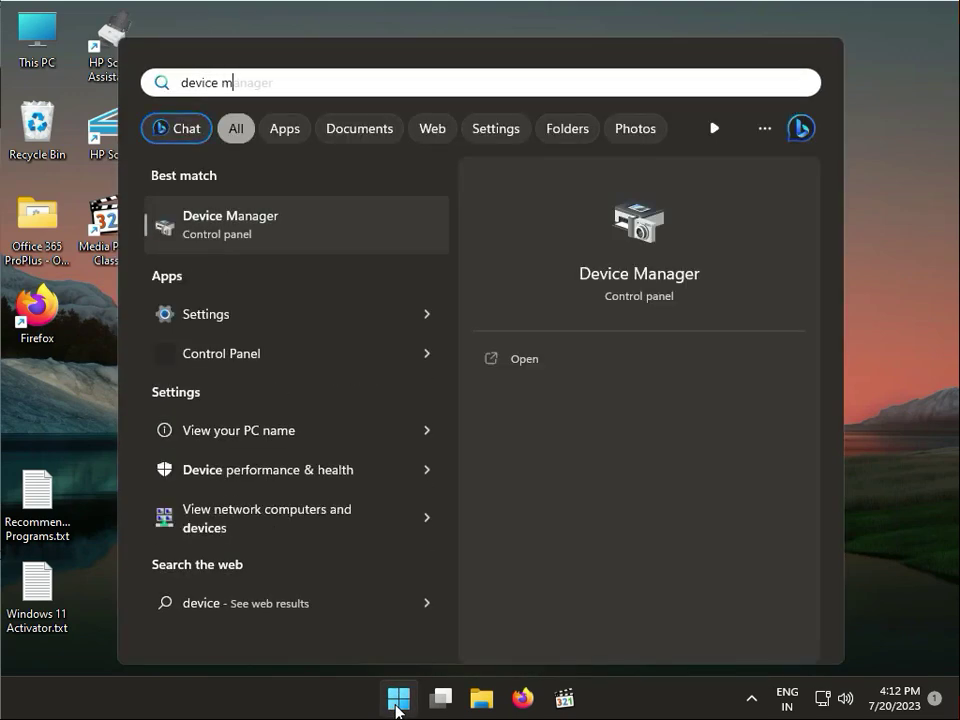
pyautogui.write('an')
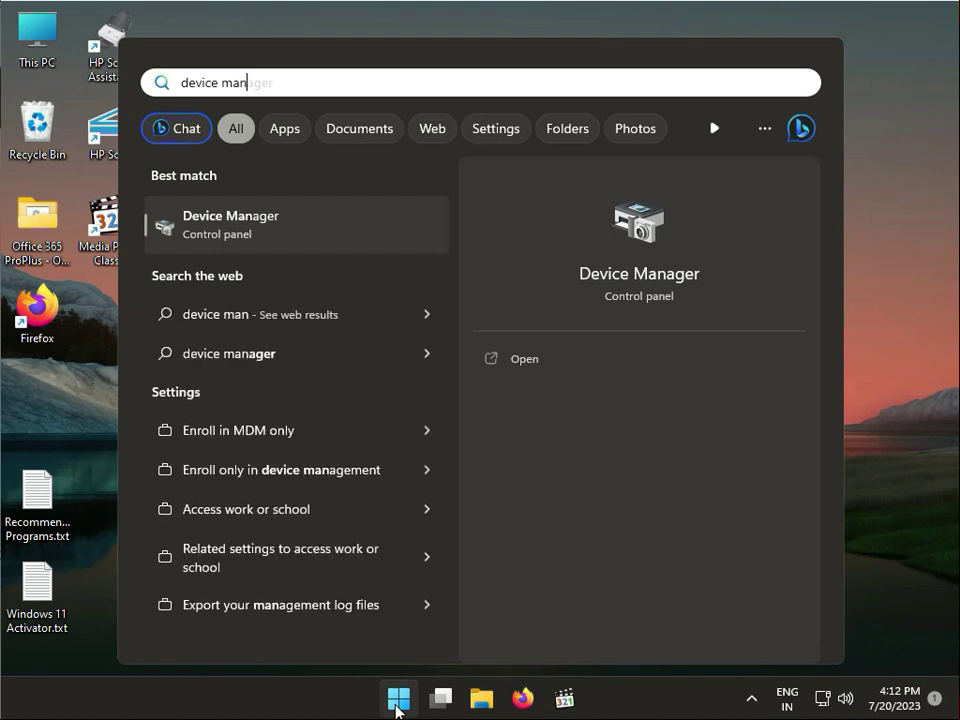
pyautogui.click(267, 248)
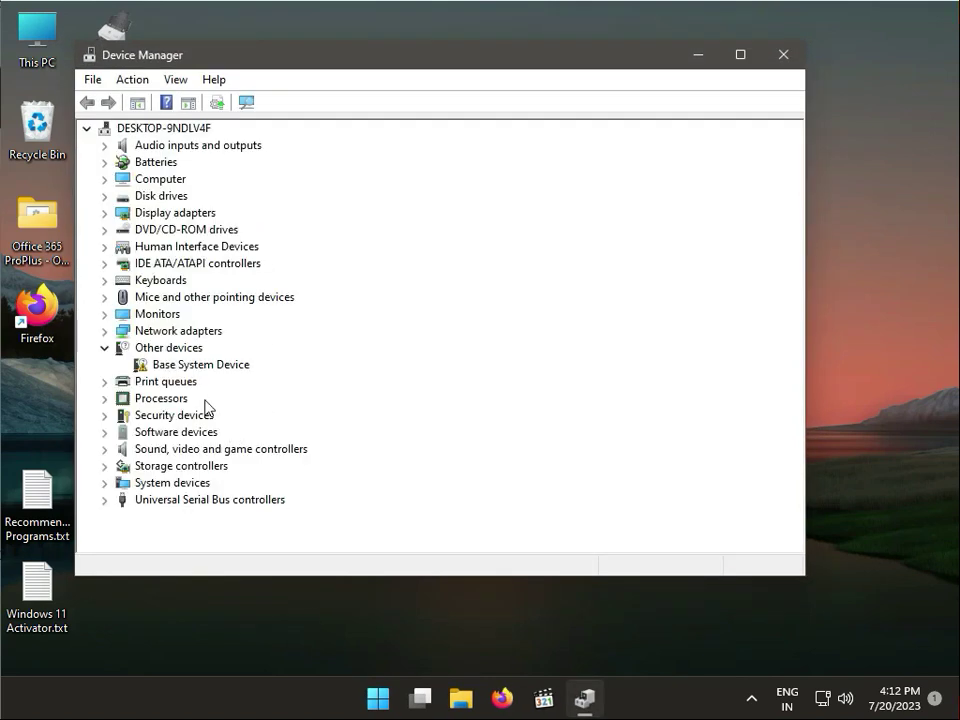
# Step: Run an automatic driver update search for the Microsoft Basic Display Adapter, then close Device Manager
pyautogui.click(106, 213)
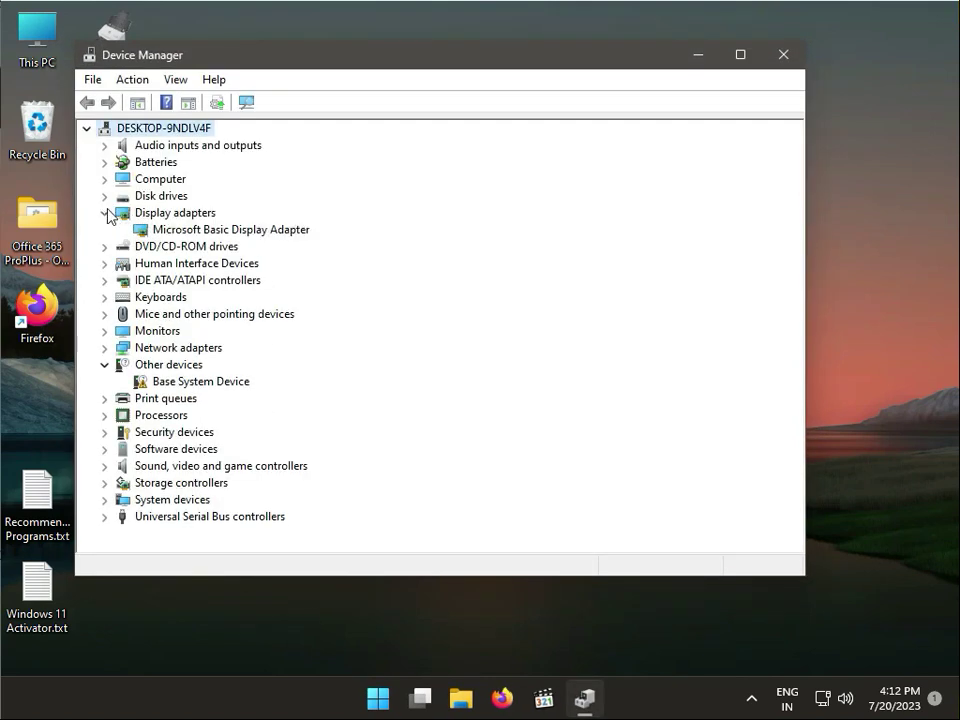
pyautogui.click(168, 231)
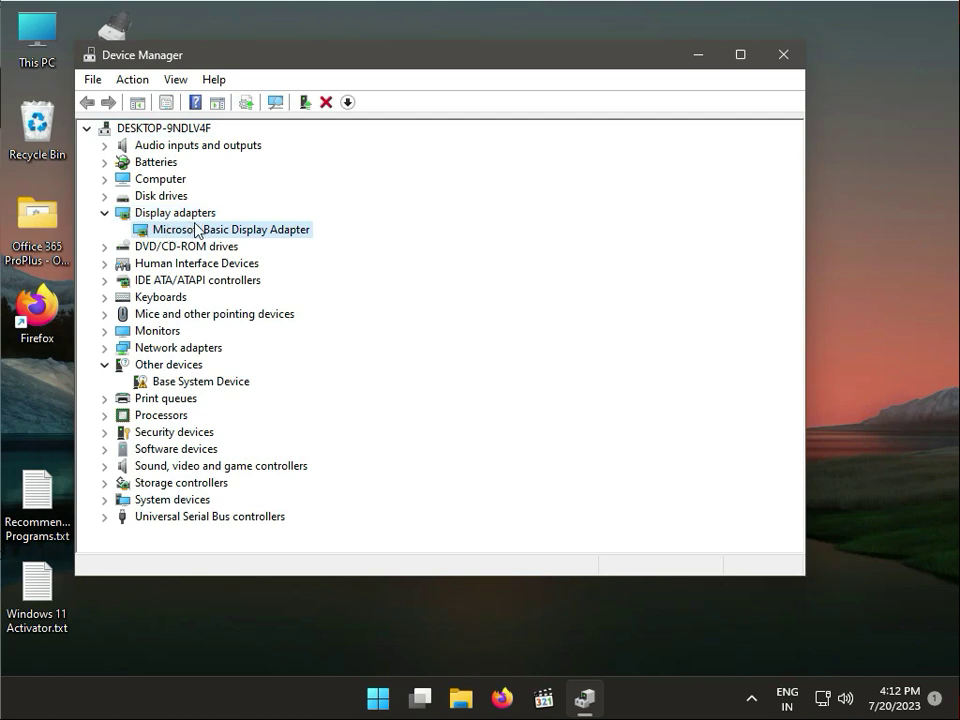
pyautogui.rightClick(200, 231)
pyautogui.click(276, 239)
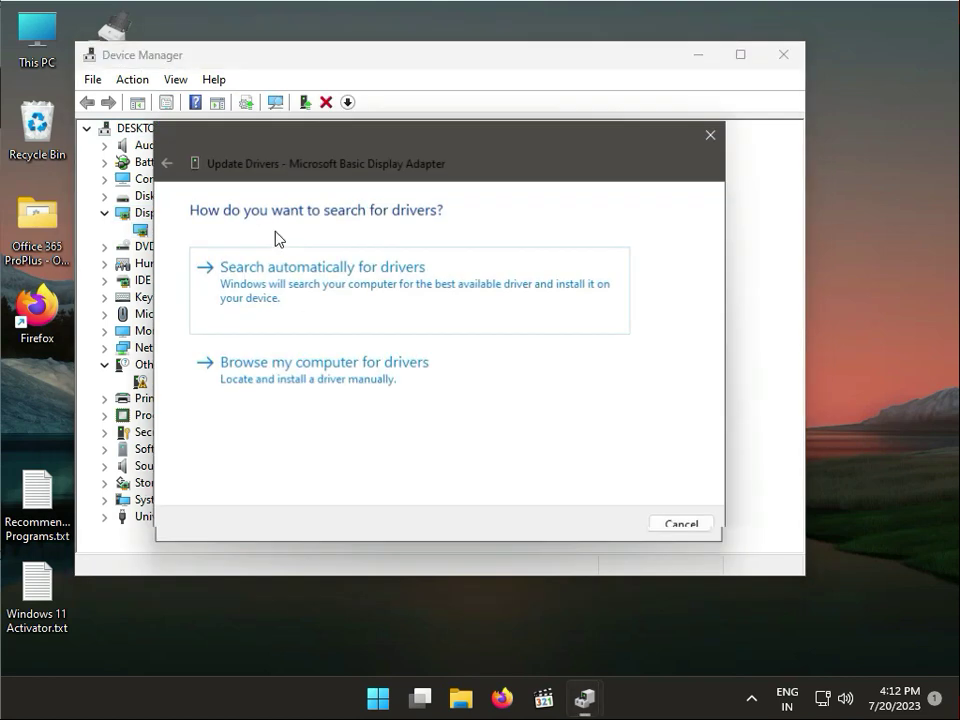
pyautogui.click(316, 267)
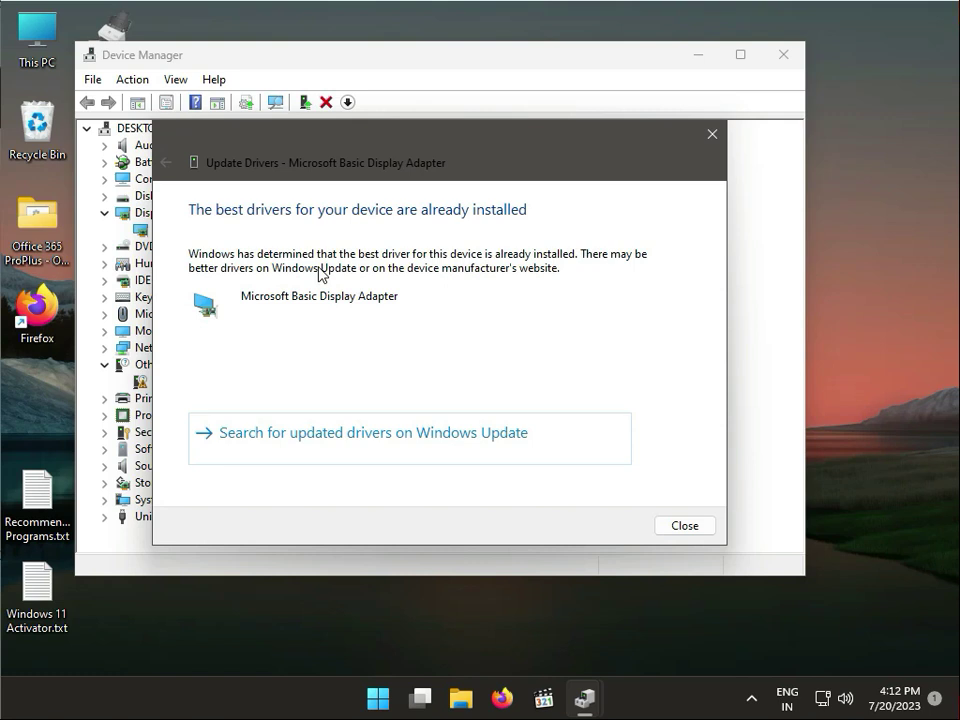
pyautogui.click(664, 528)
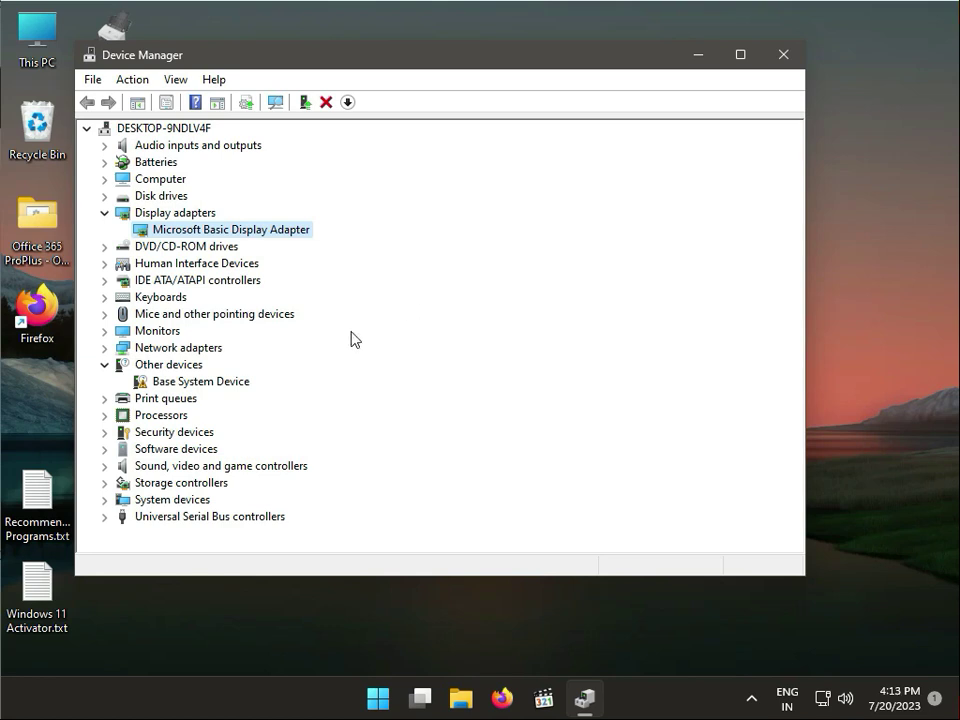
pyautogui.click(783, 56)
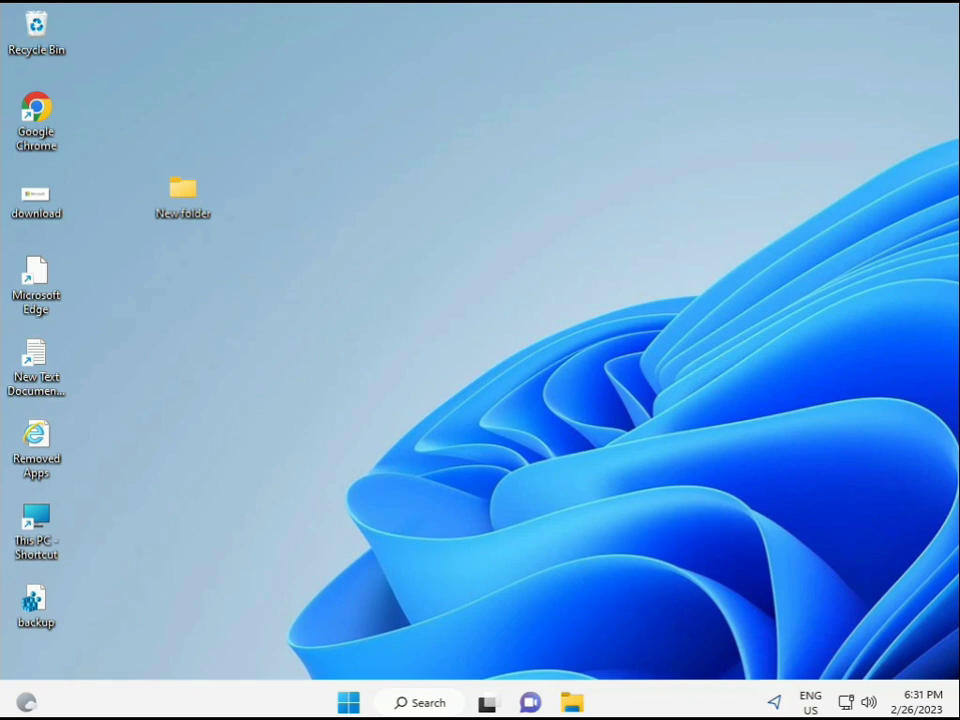
# Step: Search for cmd and open Command Prompt as administrator
pyautogui.click(349, 706)
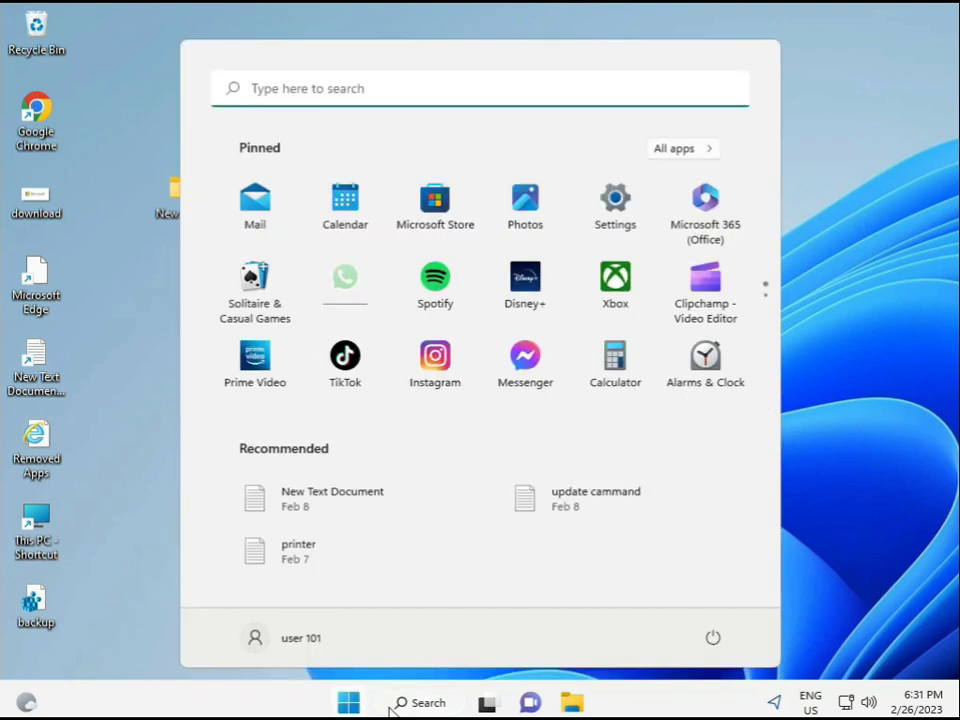
pyautogui.write('cmd')
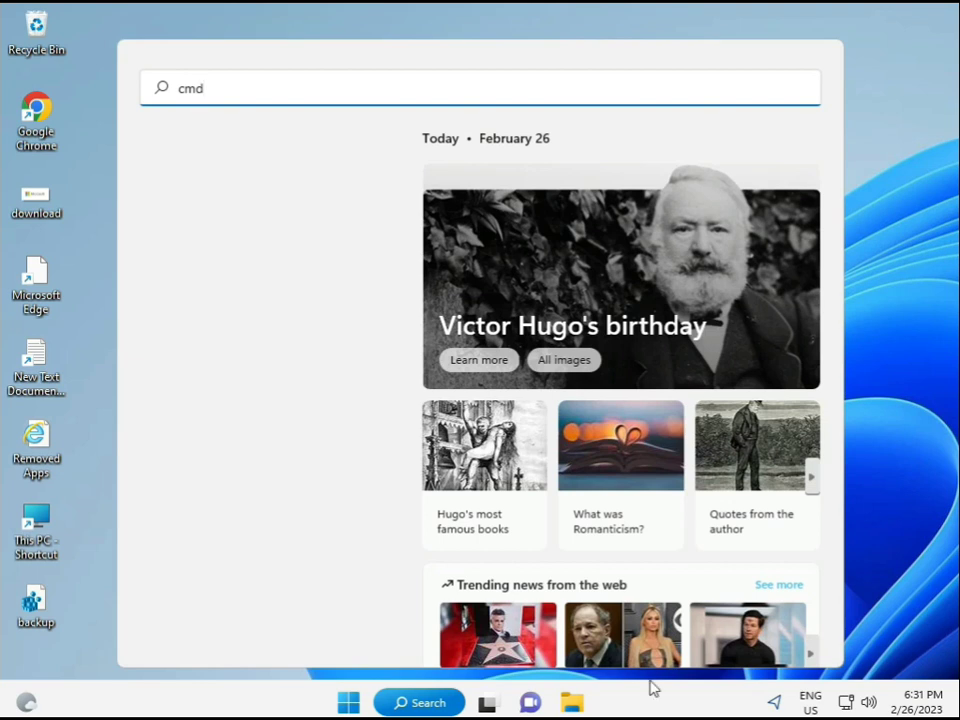
pyautogui.click(212, 235)
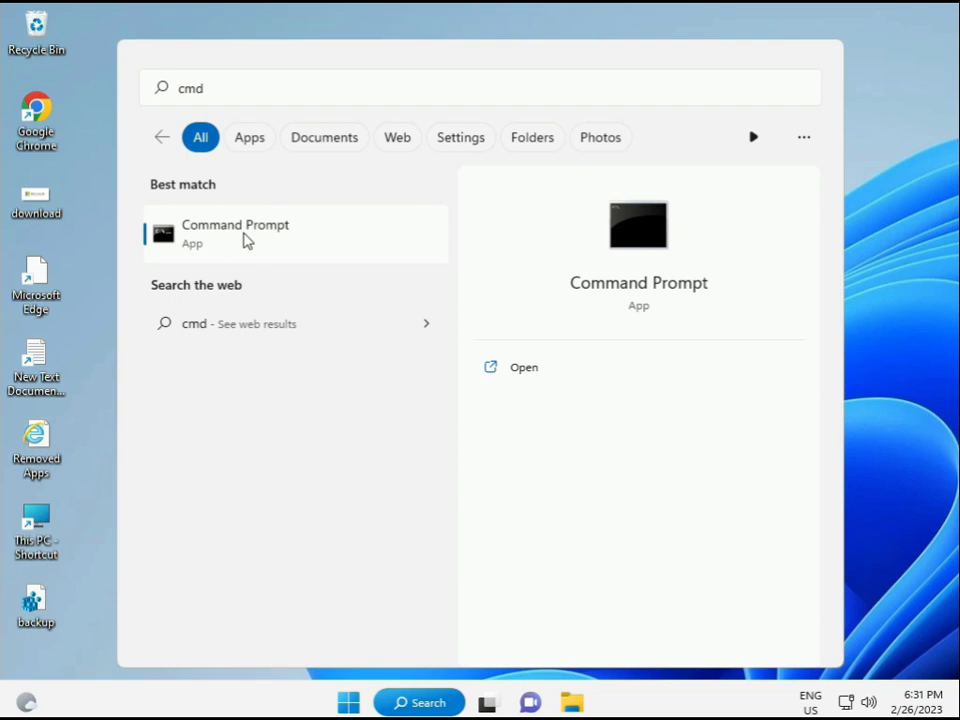
pyautogui.rightClick(245, 240)
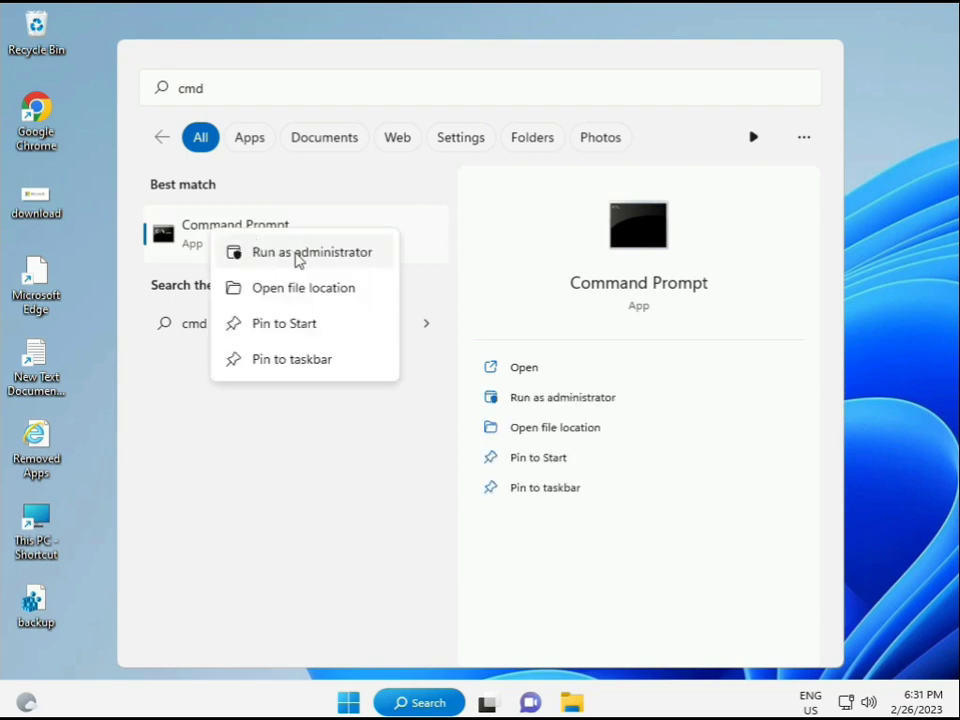
pyautogui.press('Escape')
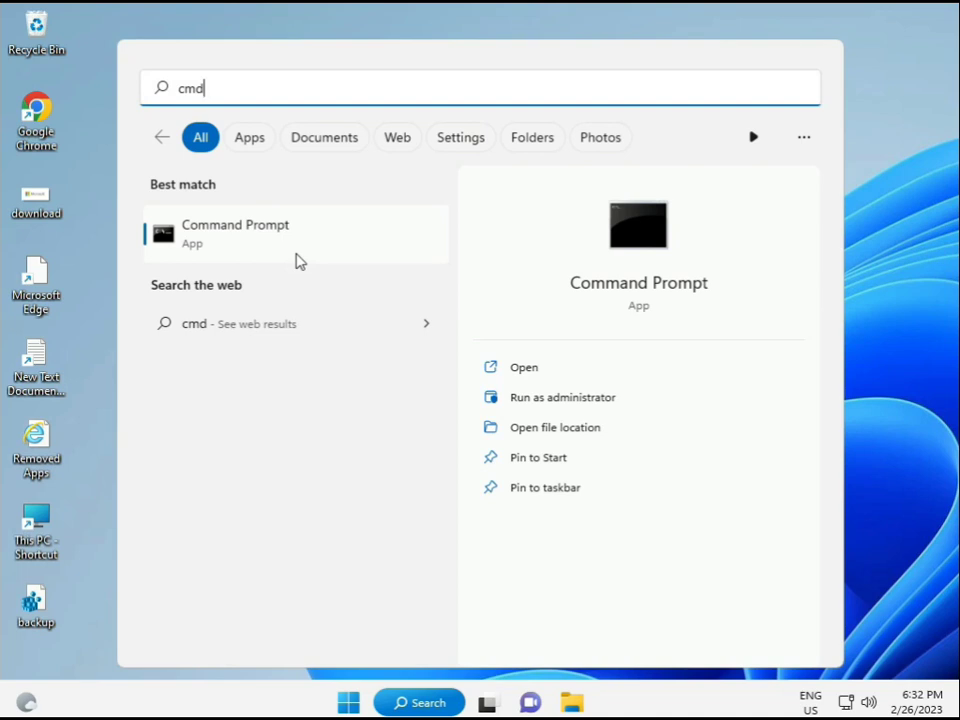
pyautogui.hotkey('ctrl', 'shift', 'Return')
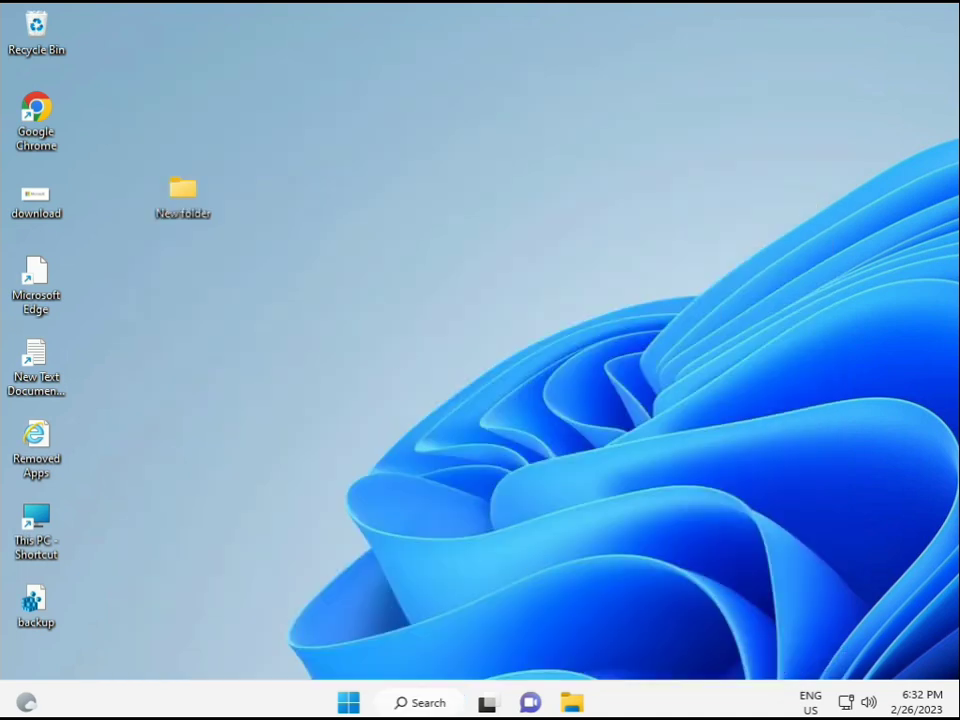
pyautogui.click(397, 494)
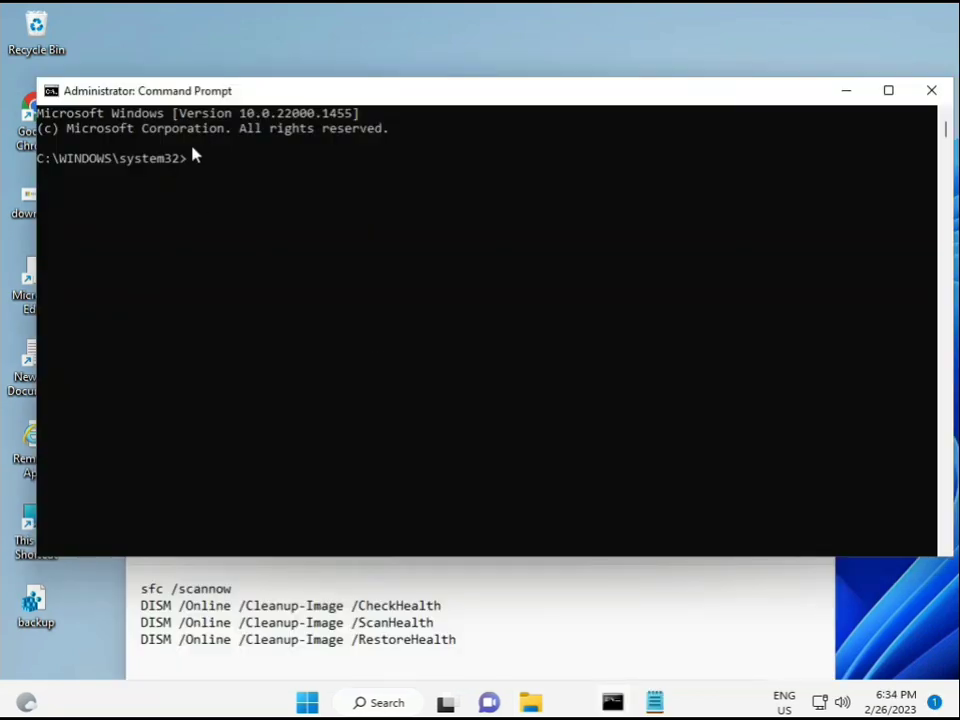
# Step: Run the System File Checker with the command sfc /scannow
pyautogui.click(190, 156)
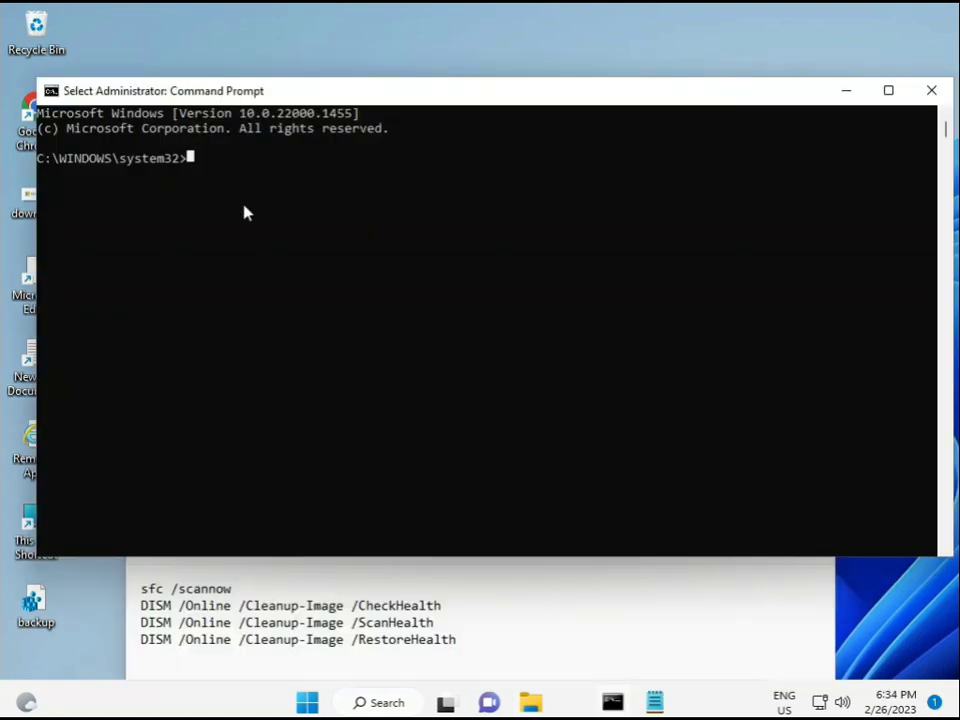
pyautogui.write('sca')
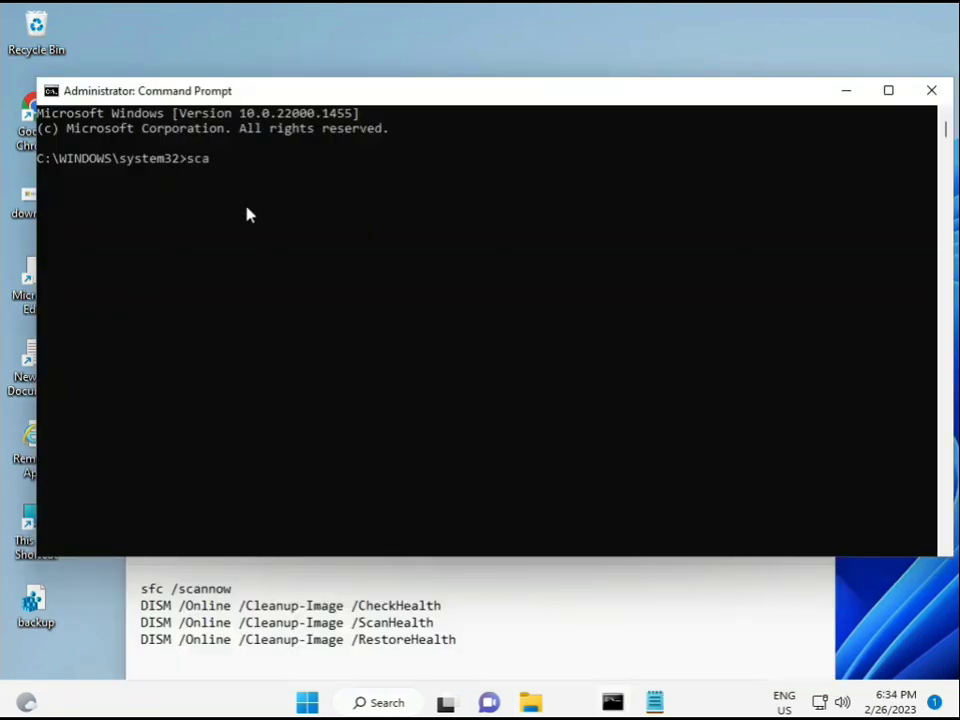
pyautogui.press('BackSpace')
pyautogui.press('BackSpace')
pyautogui.press('BackSpace')
pyautogui.write('sfc /scannow')
pyautogui.press('Return')
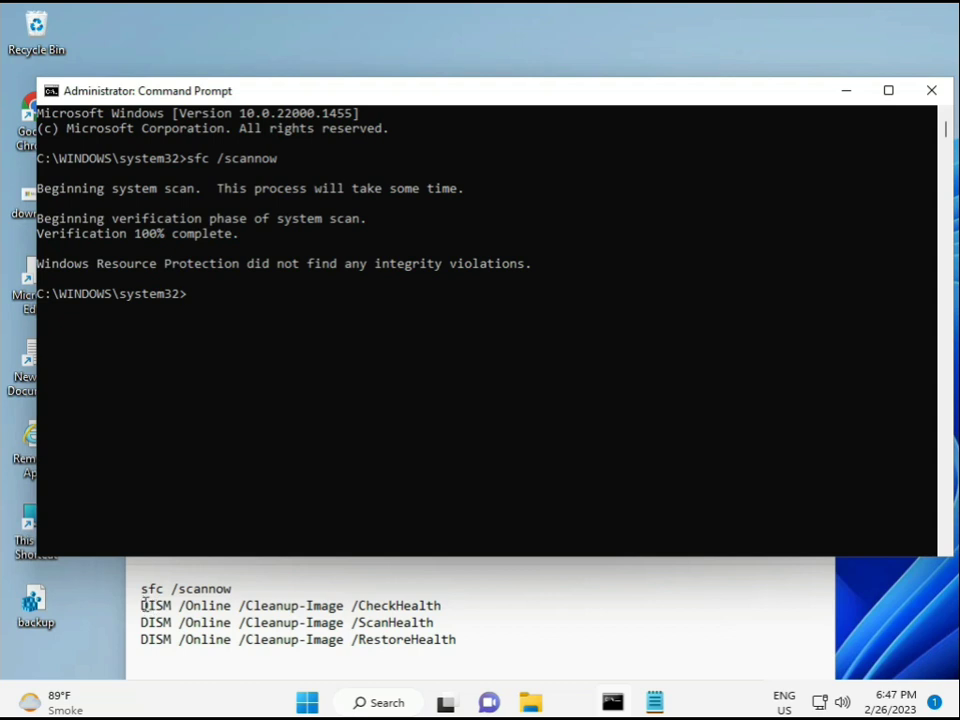
# Step: Copy the line DISM /Online /Cleanup-Image /CheckHealth from the Notepad document
pyautogui.moveTo(143, 605); pyautogui.dragTo(452, 606)
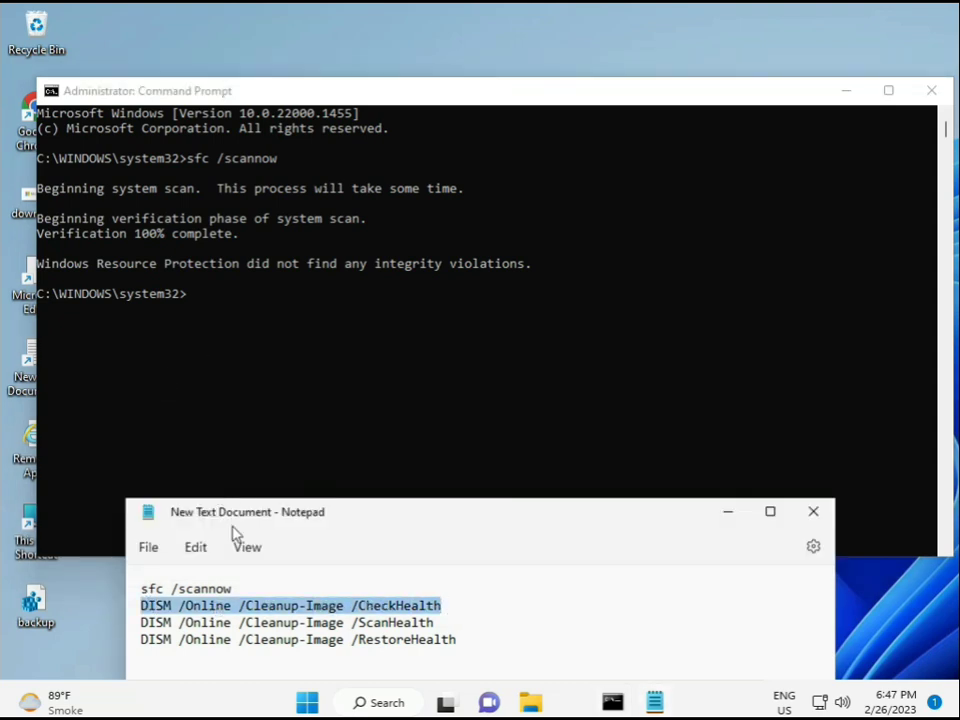
pyautogui.rightClick(254, 608)
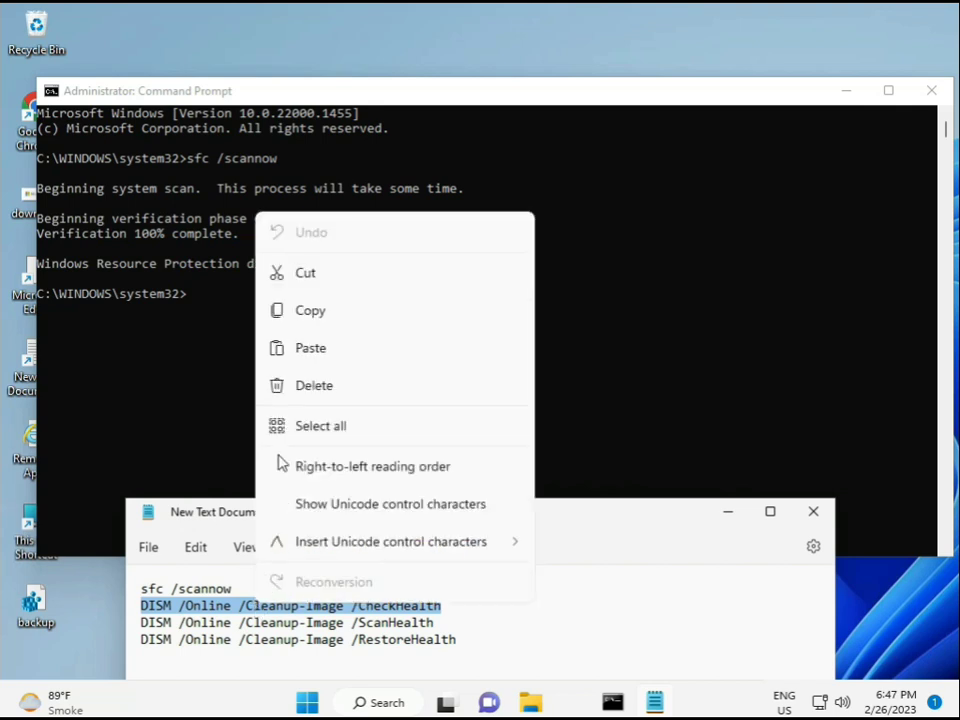
pyautogui.click(304, 317)
# Step: Paste the copied DISM CheckHealth command into the administrator Command Prompt and run it
pyautogui.click(192, 302)
pyautogui.click(190, 296)
pyautogui.rightClick(190, 296)
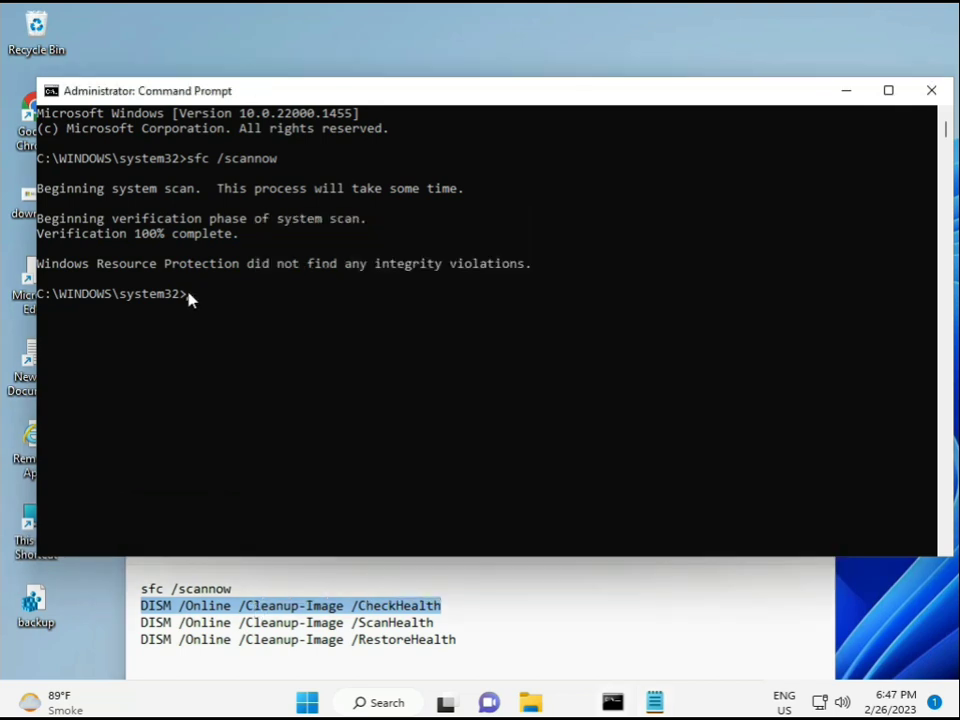
pyautogui.rightClick(79, 94)
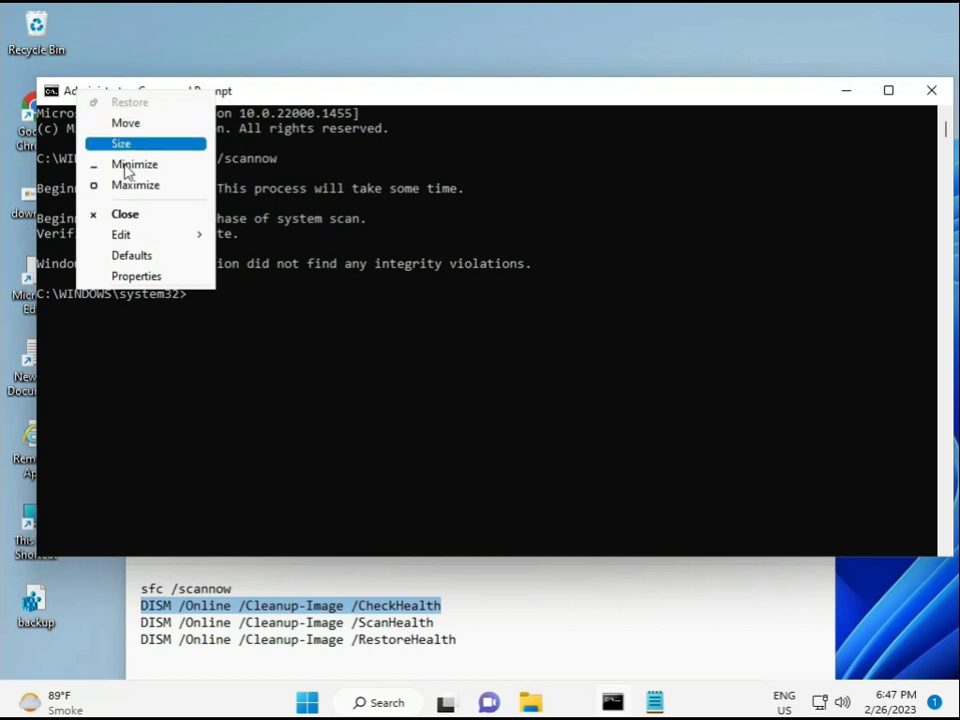
pyautogui.moveTo(202, 238)
pyautogui.click(255, 277)
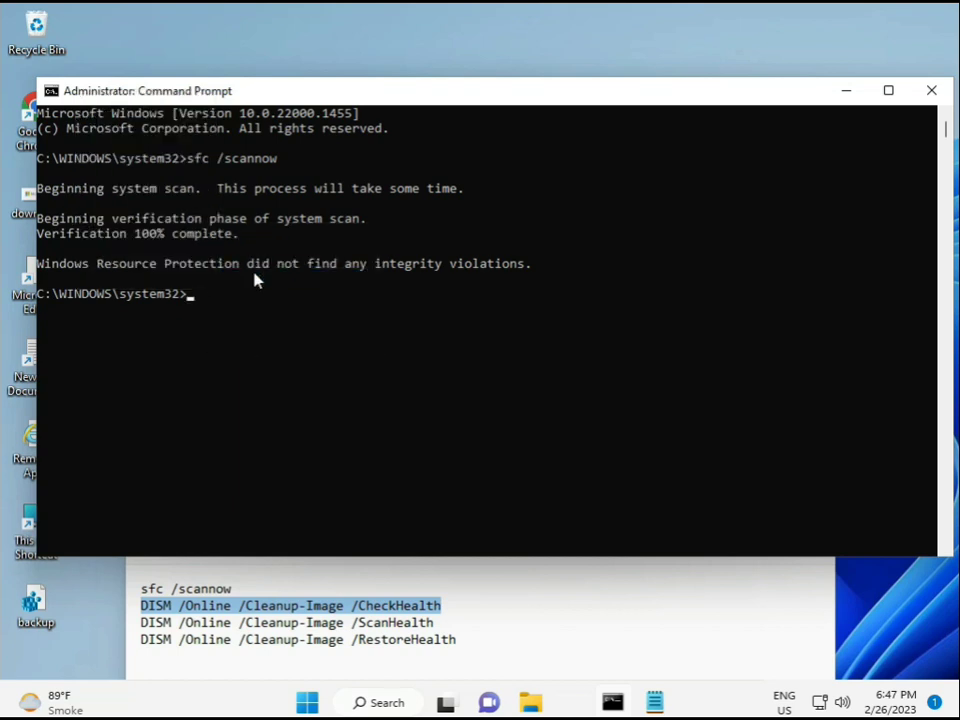
pyautogui.click(186, 303)
pyautogui.press('Return')
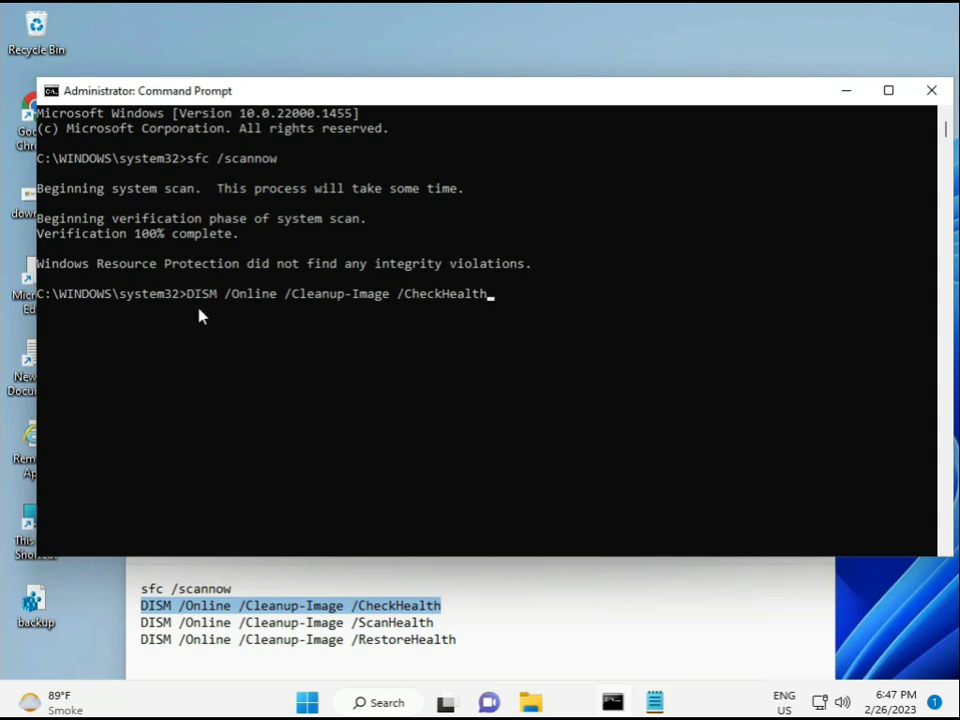
pyautogui.press('Return')
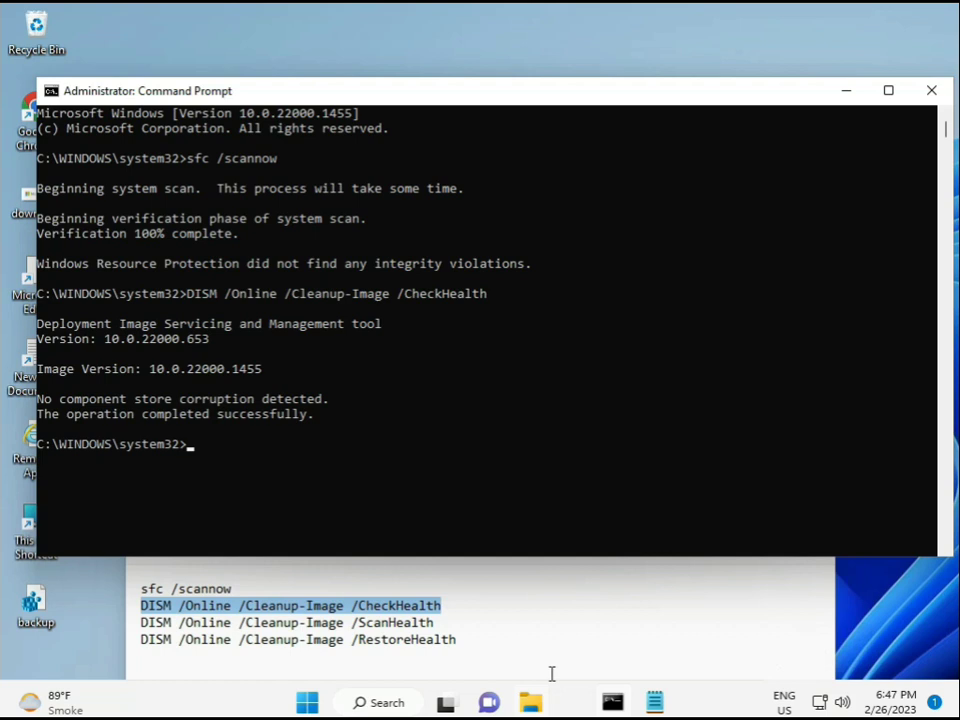
# Step: Copy the line DISM /Online /Cleanup-Image /ScanHealth from the Notepad document
pyautogui.click(143, 625)
pyautogui.moveTo(143, 625); pyautogui.dragTo(454, 624)
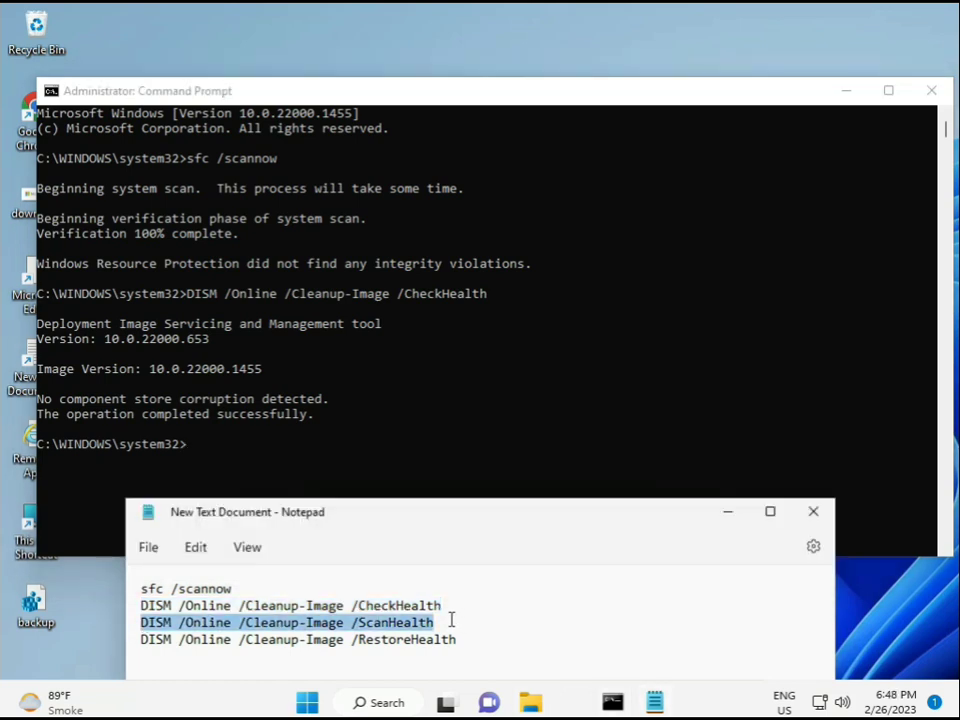
pyautogui.rightClick(426, 634)
pyautogui.click(467, 352)
# Step: Paste the copied DISM ScanHealth command into the administrator Command Prompt, run it and check its completion result
pyautogui.click(199, 456)
pyautogui.click(193, 449)
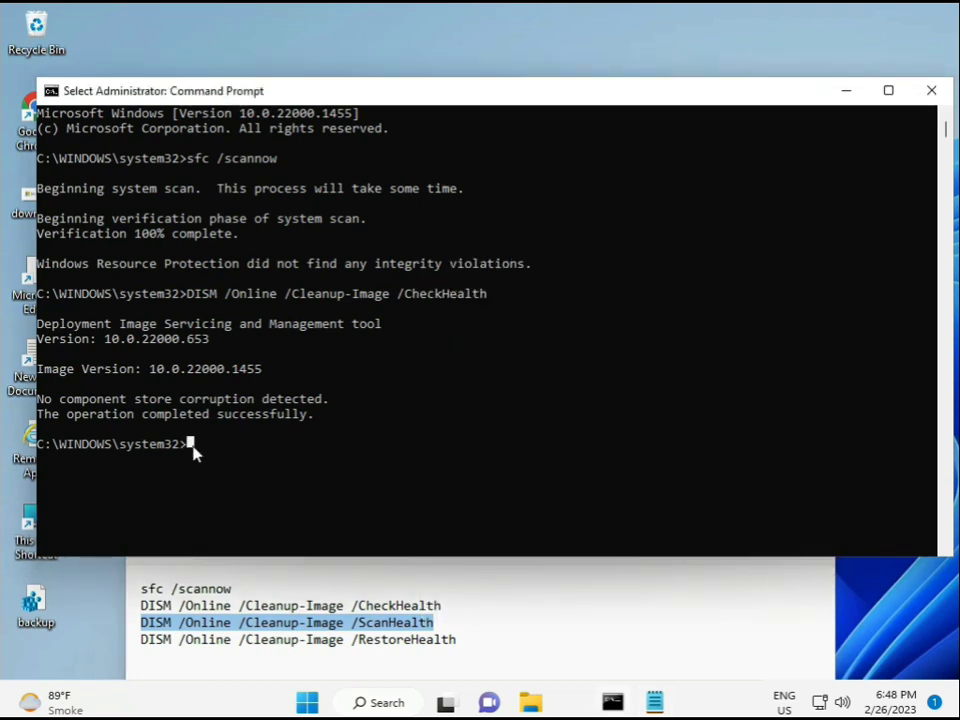
pyautogui.rightClick(193, 452)
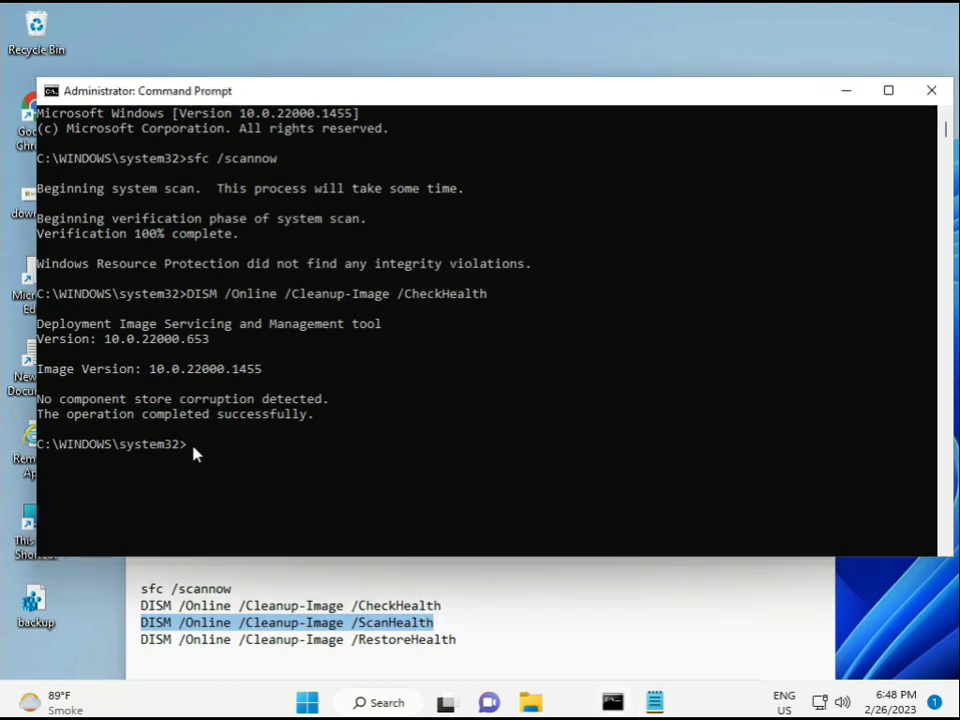
pyautogui.rightClick(193, 452)
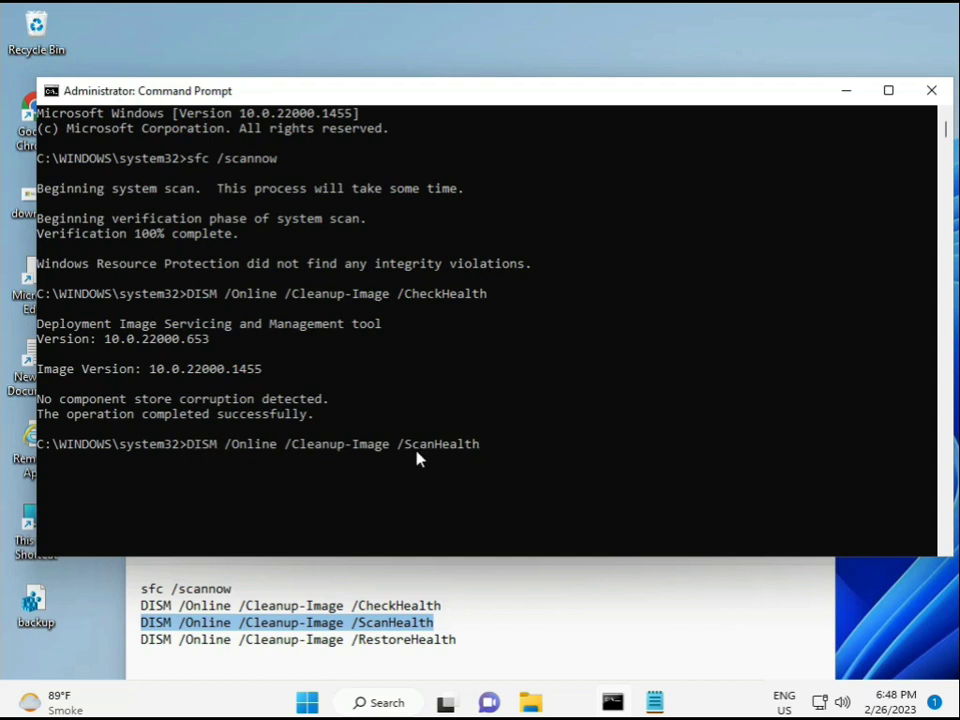
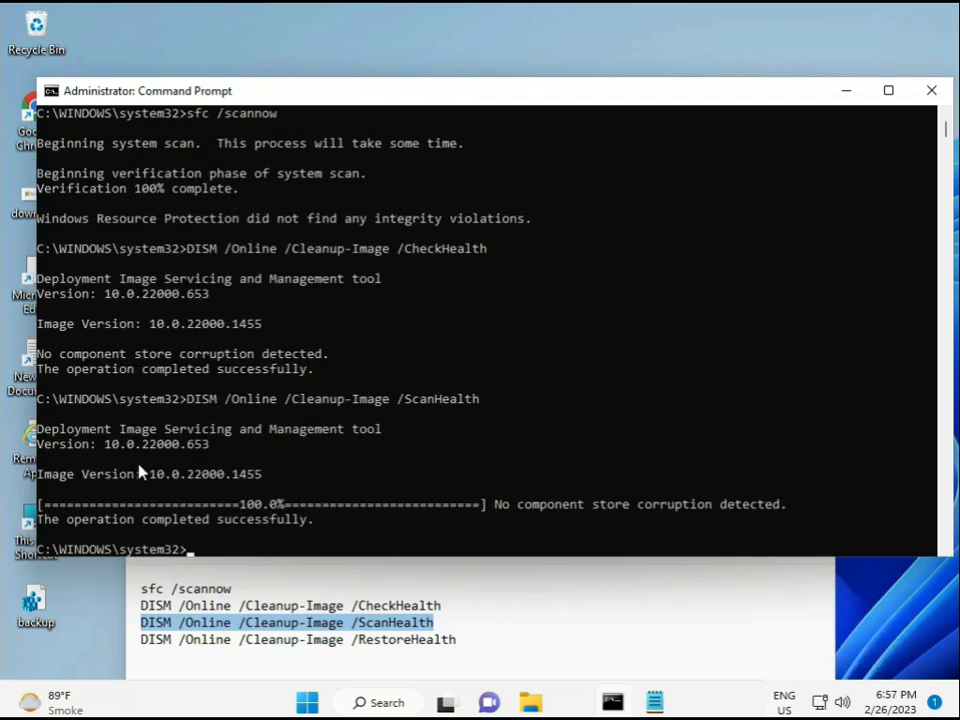
pyautogui.moveTo(210, 520); pyautogui.dragTo(314, 521)
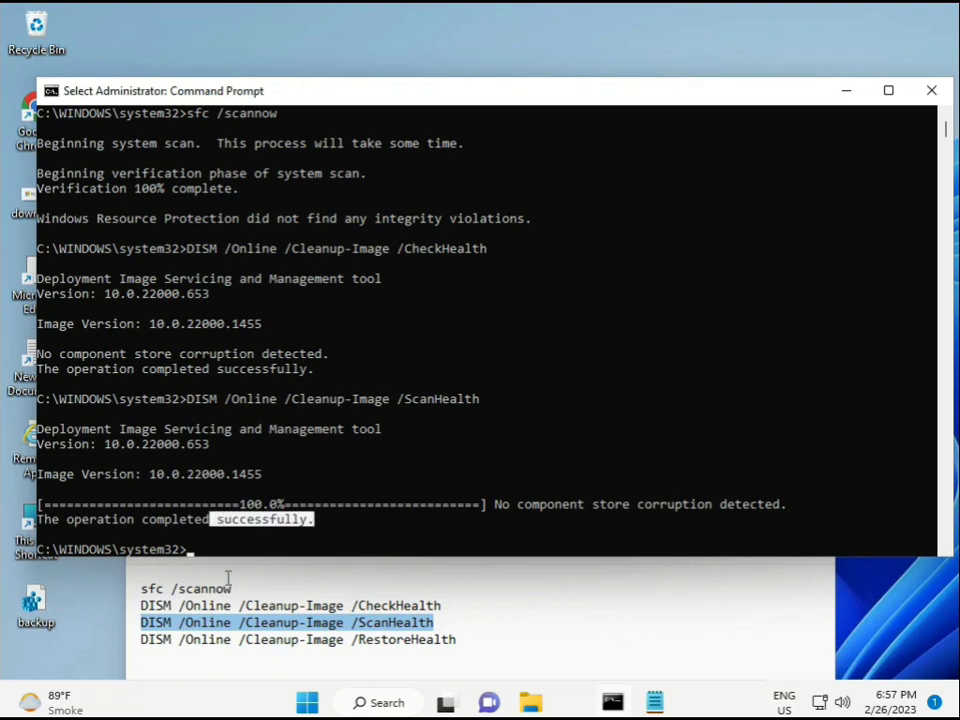
# Step: Copy the line DISM /Online /Cleanup-Image /RestoreHealth from the Notepad document
pyautogui.tripleClick(227, 649)
pyautogui.rightClick(227, 649)
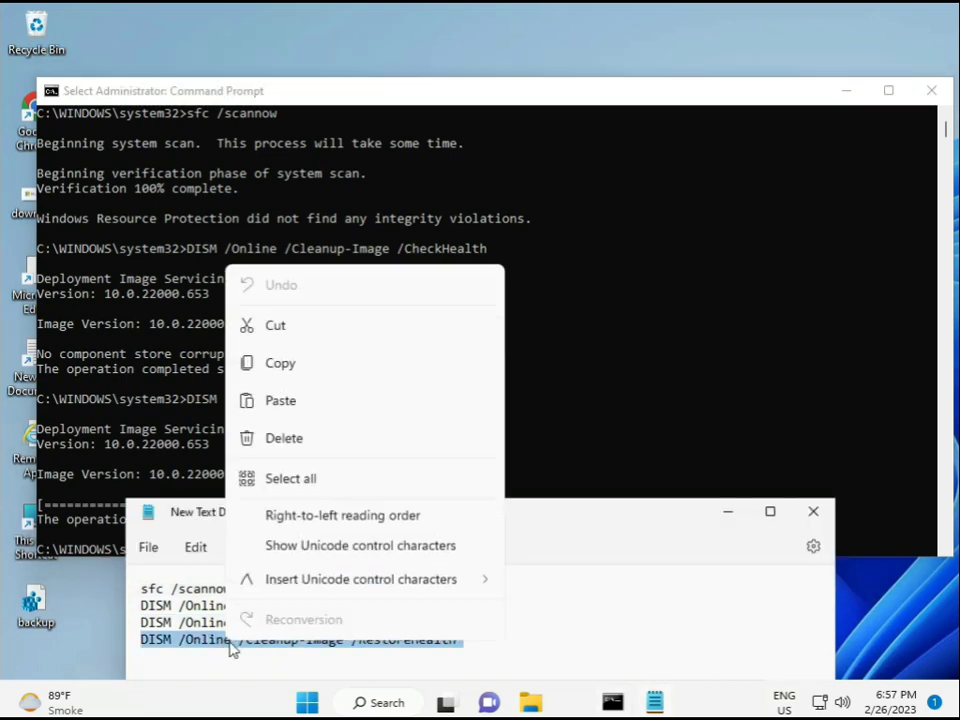
pyautogui.click(287, 377)
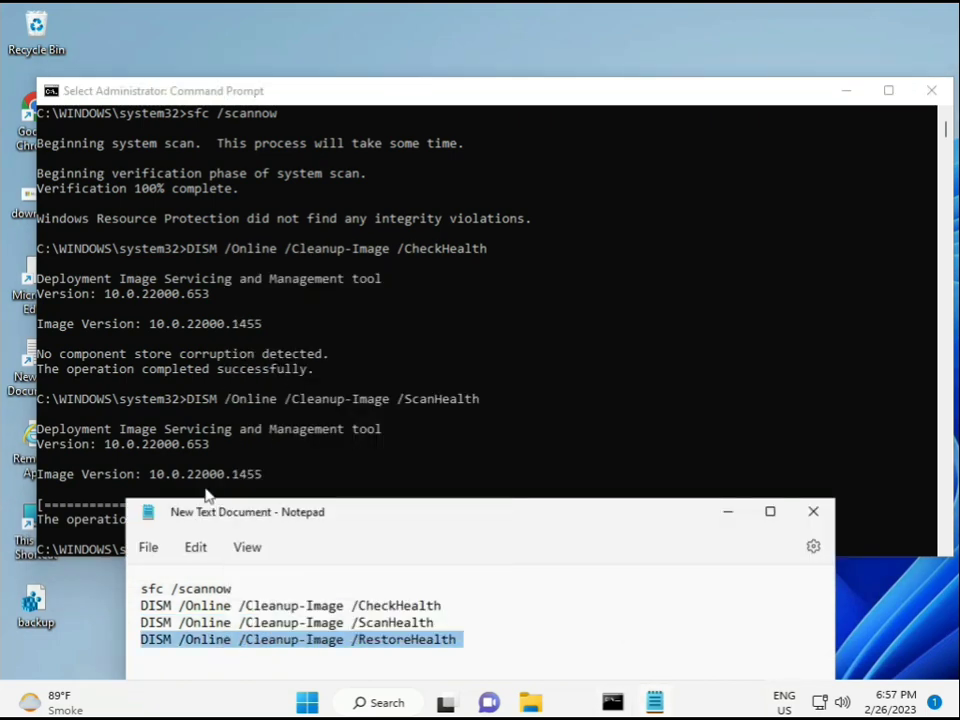
# Step: Paste the copied DISM RestoreHealth command at the administrator Command Prompt's empty prompt
pyautogui.click(272, 489)
pyautogui.click(193, 557)
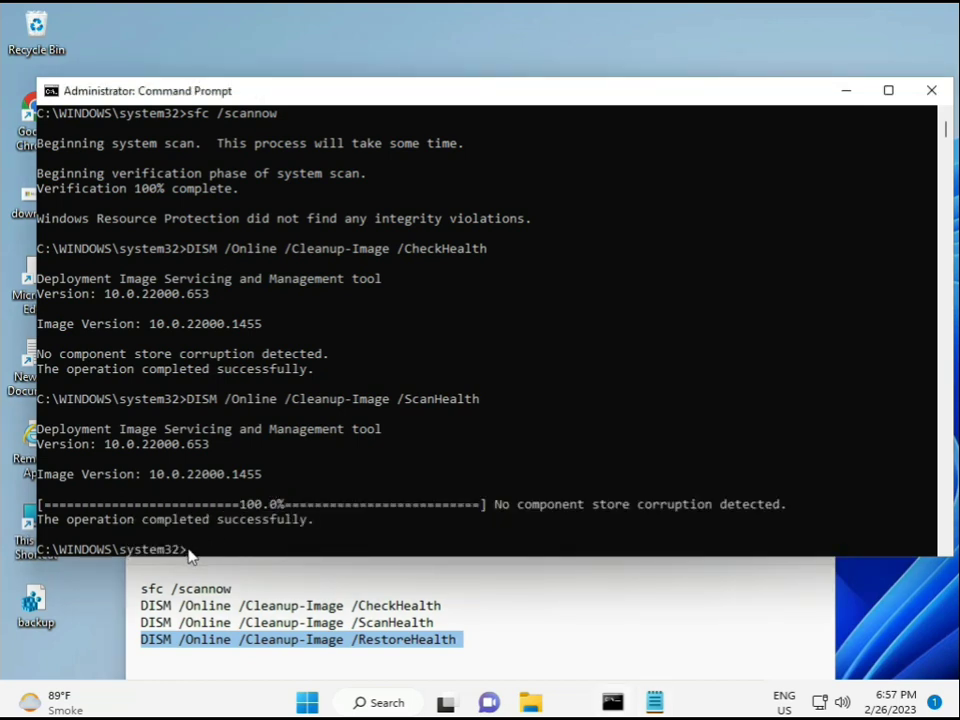
pyautogui.click(193, 557)
pyautogui.click(193, 557)
pyautogui.rightClick(190, 556)
# Step: Run the pasted DISM /Online /Cleanup-Image /RestoreHealth command in the administrator Command Prompt
pyautogui.scroll(-6, 590, 456)
pyautogui.scroll(-3, 568, 454)
pyautogui.scroll(9, 568, 454)
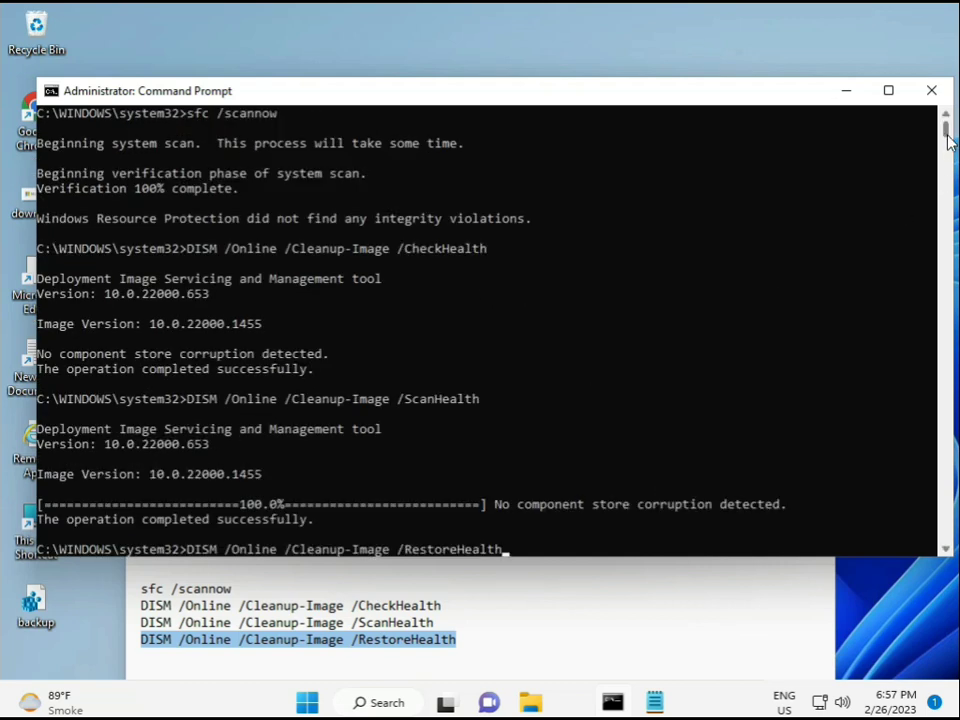
pyautogui.scroll(-10, 950, 145)
pyautogui.scroll(4, 950, 143)
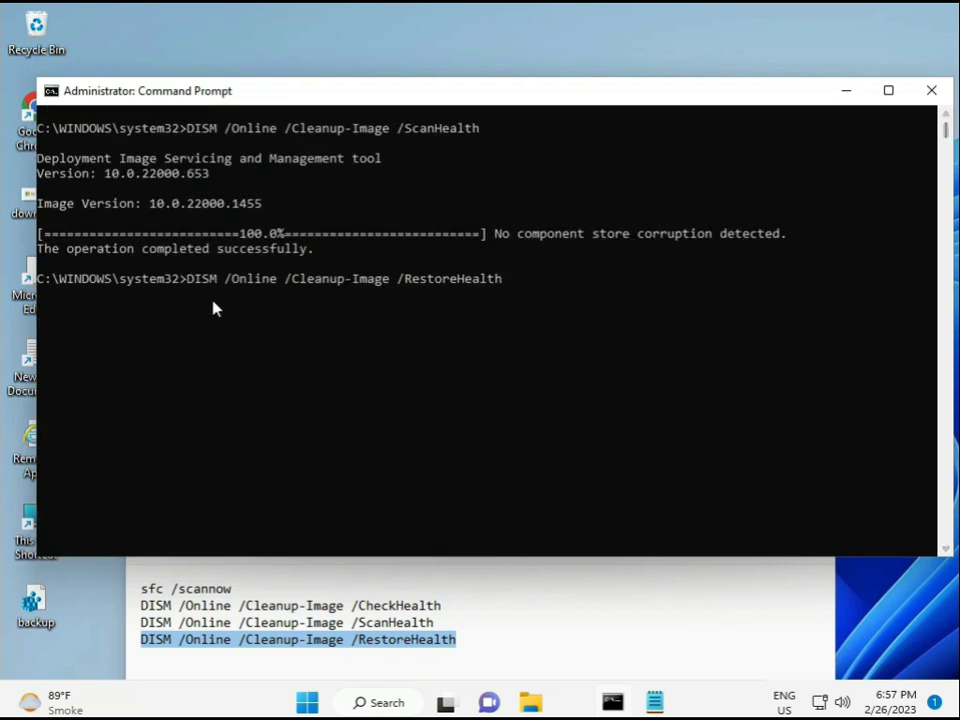
pyautogui.click(191, 280)
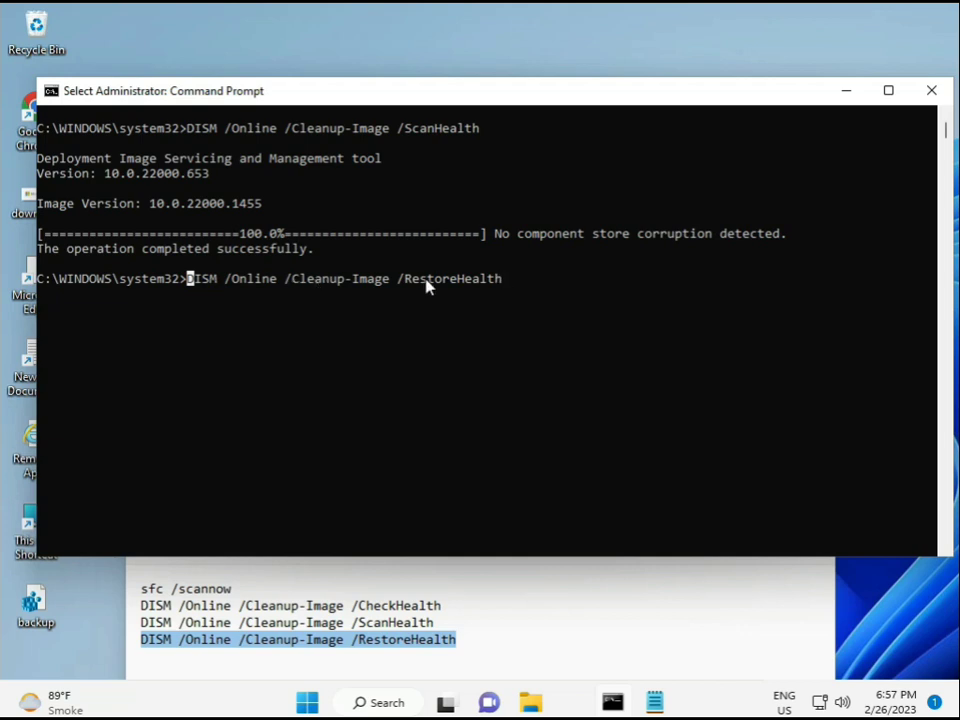
pyautogui.press('Escape')
pyautogui.press('Return')
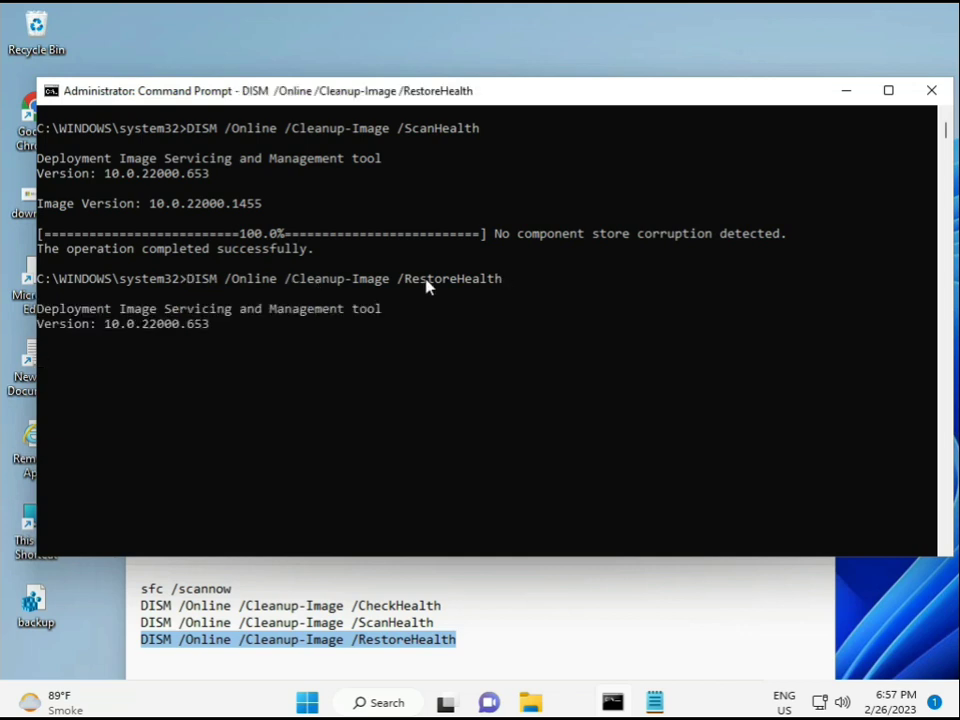